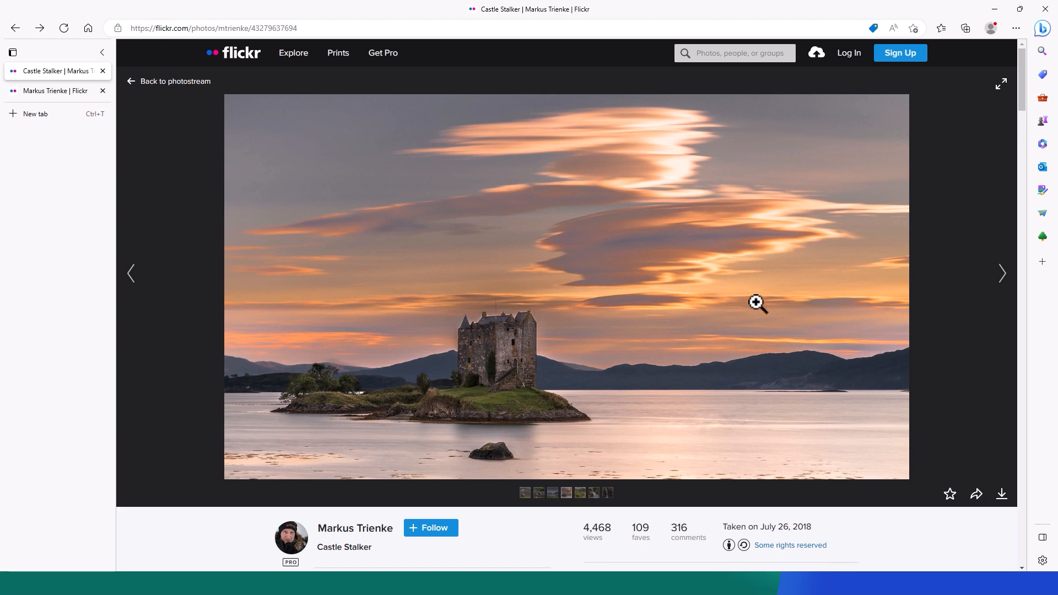
Show Flickr's All sizes page listing Castle Stalker downloads from Square 75 to Original.
left_click(1001, 495)
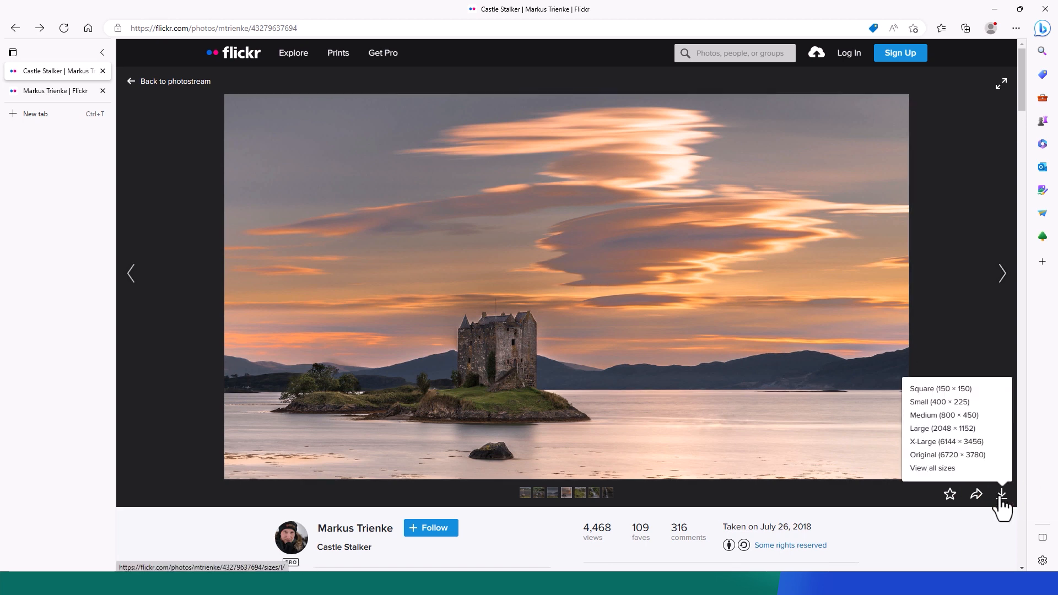
left_click(947, 471)
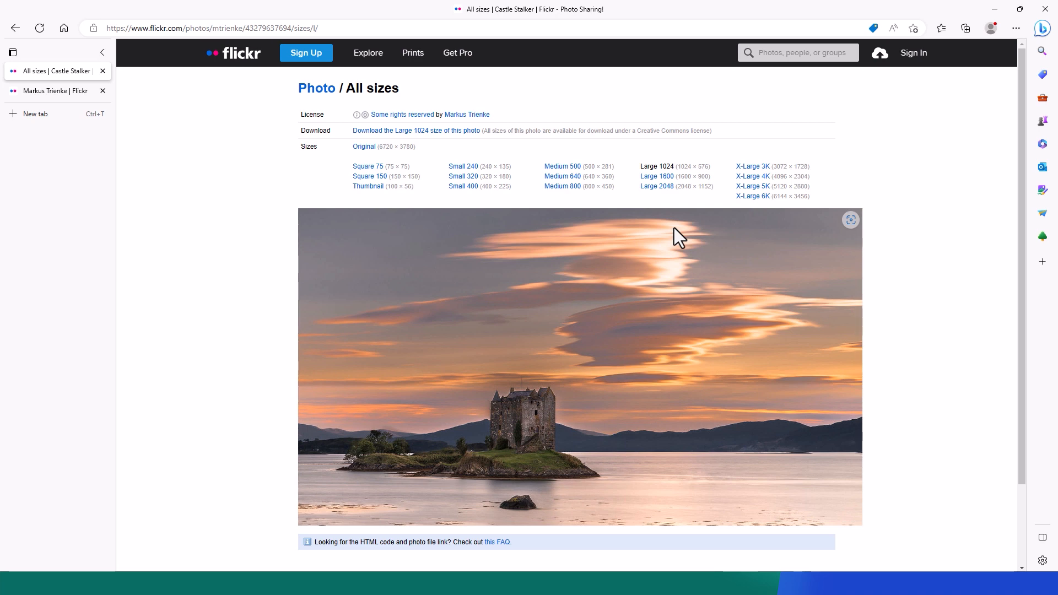
Open the Castle Stalker photo in the image editor using its Edit image option.
right_click(665, 276)
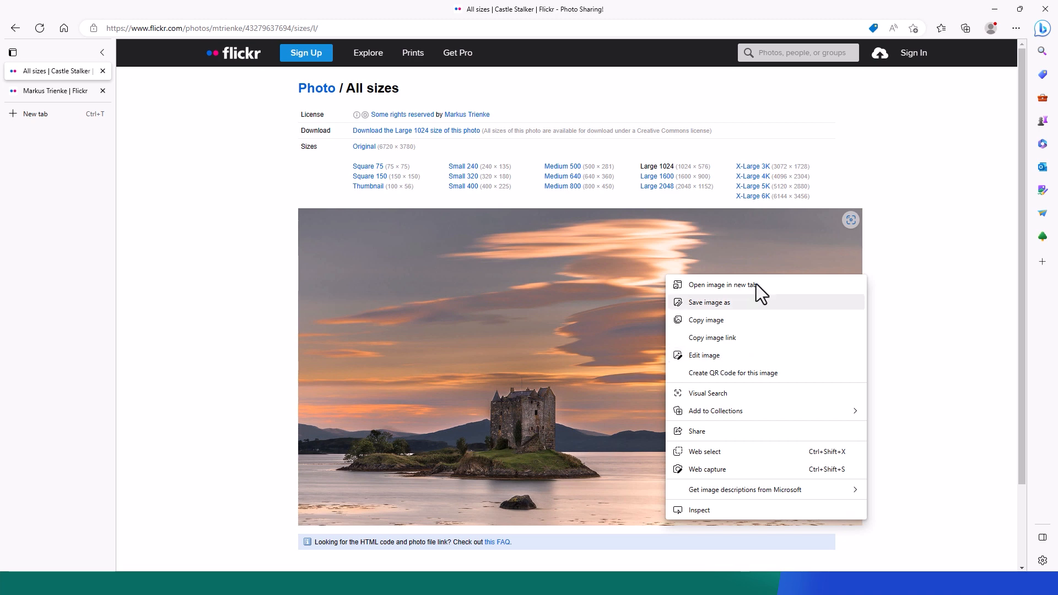
left_click(812, 233)
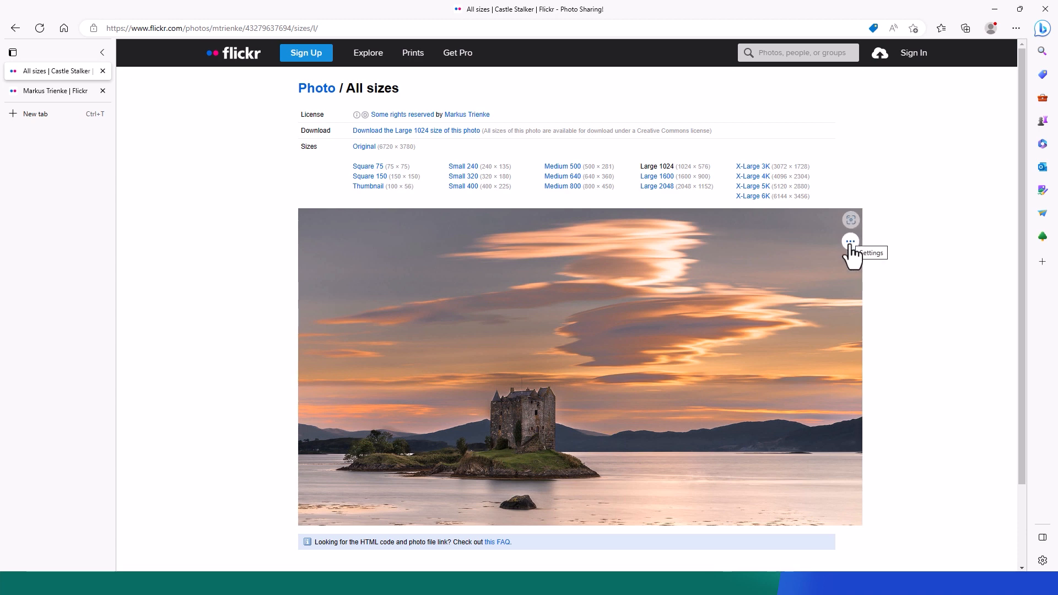
left_click(850, 246)
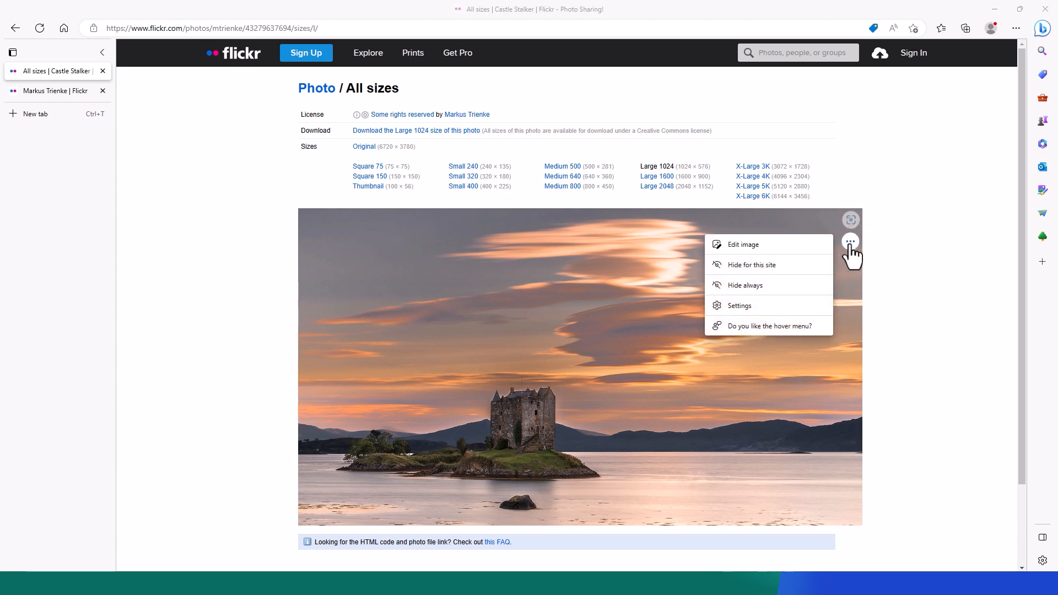
left_click(741, 248)
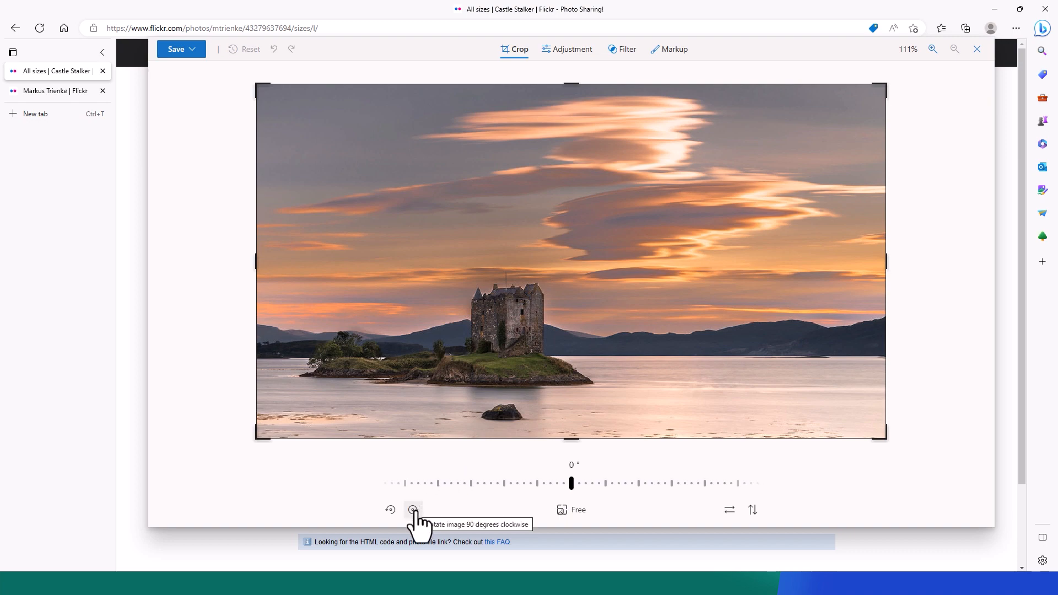
Rotate the photo through several quarter turns, then return it upright.
left_click(413, 510)
left_click(391, 508)
left_click(390, 508)
left_click(390, 508)
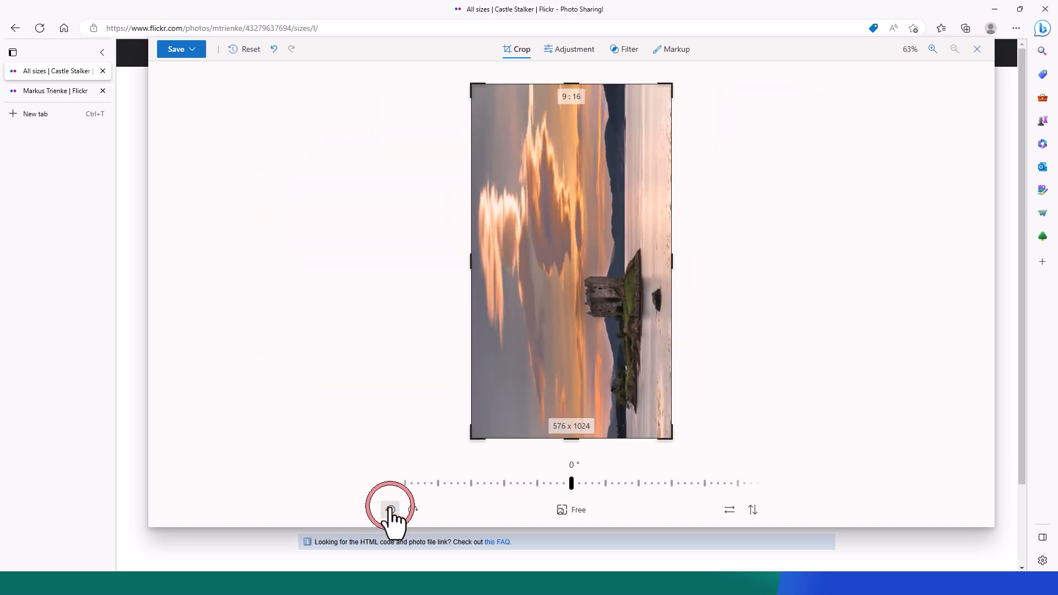
left_click(413, 509)
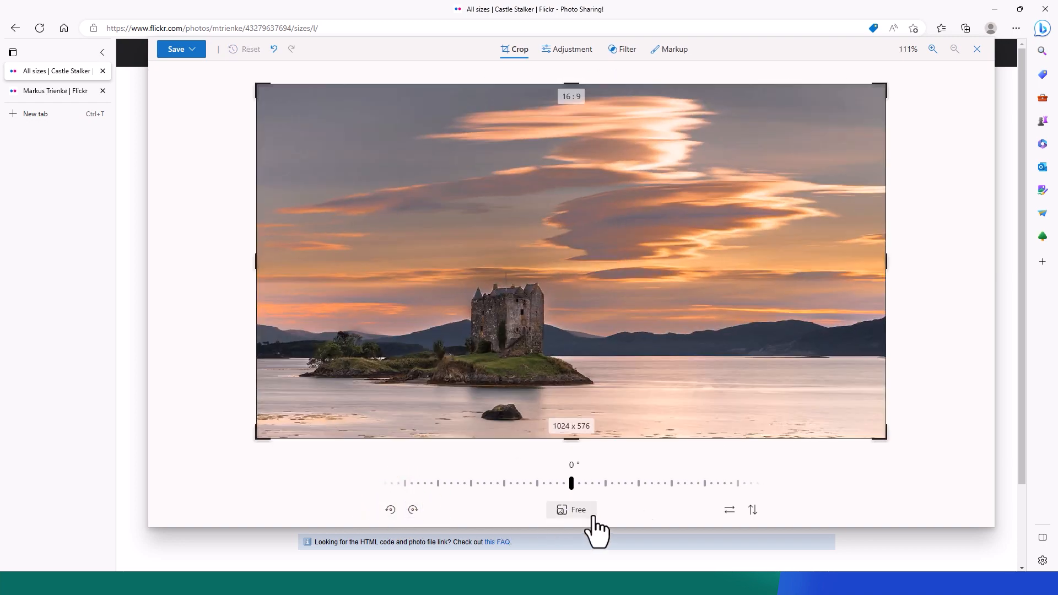
Test horizontal and vertical flips, undo both, and show the crop aspect-ratio presets.
left_click(730, 509)
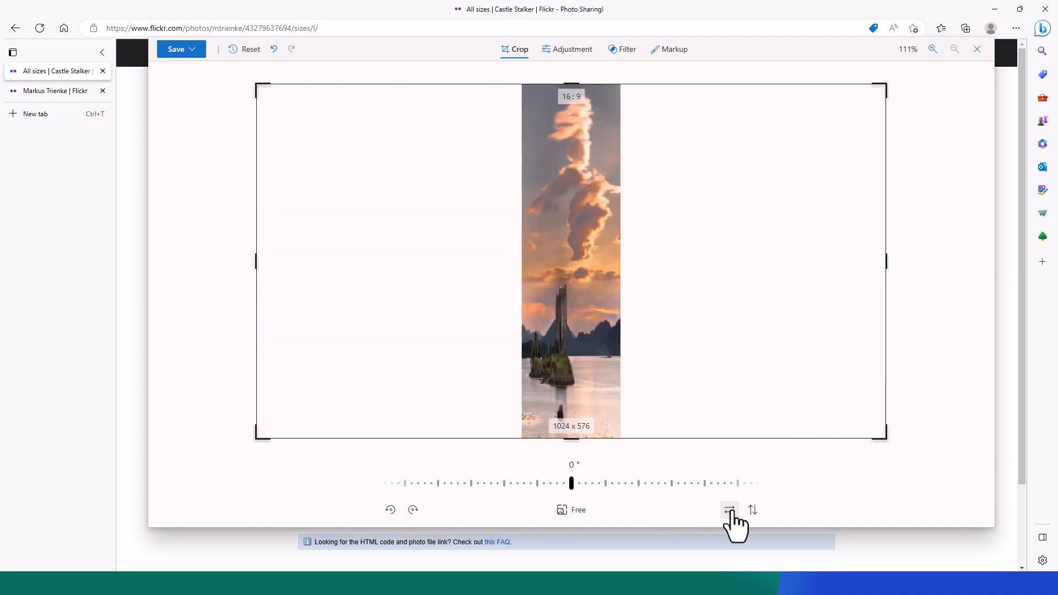
left_click(729, 510)
left_click(752, 510)
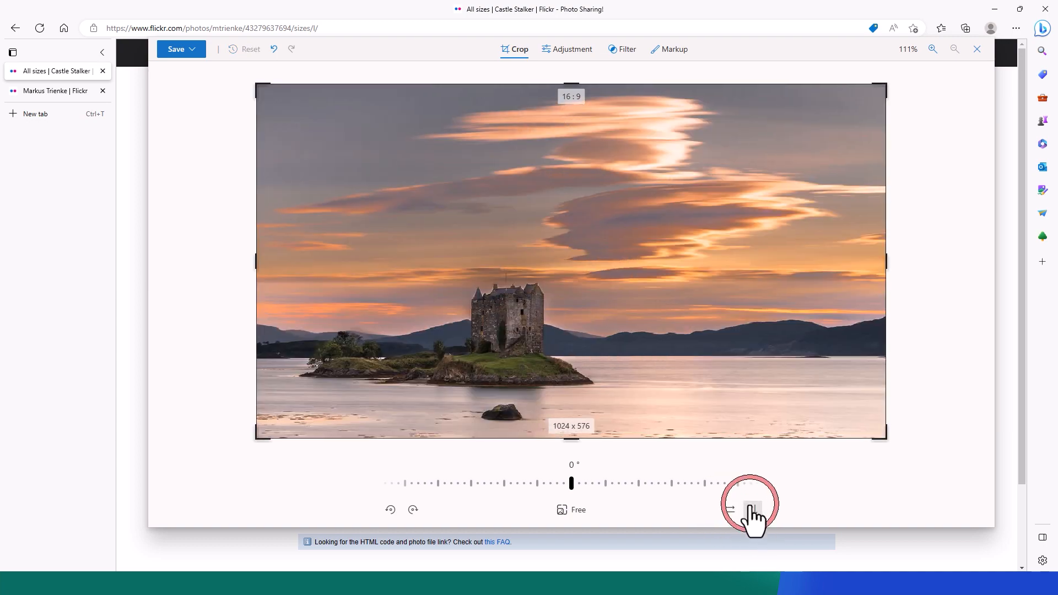
left_click(753, 510)
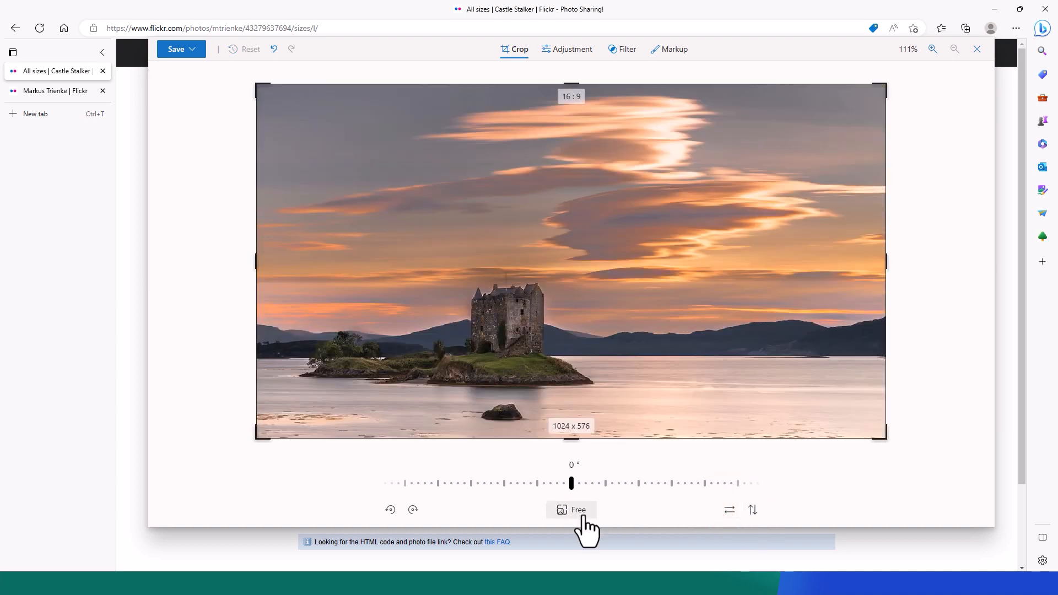
left_click(573, 510)
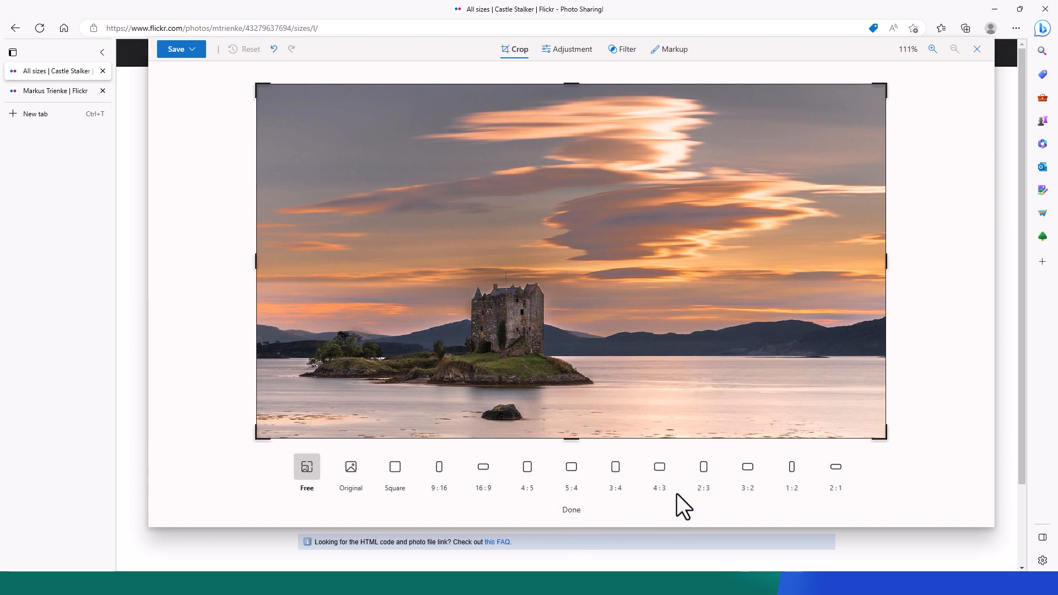
Lock the crop to 4:3 and size the box around the castle to 690 x 518.
left_click(657, 470)
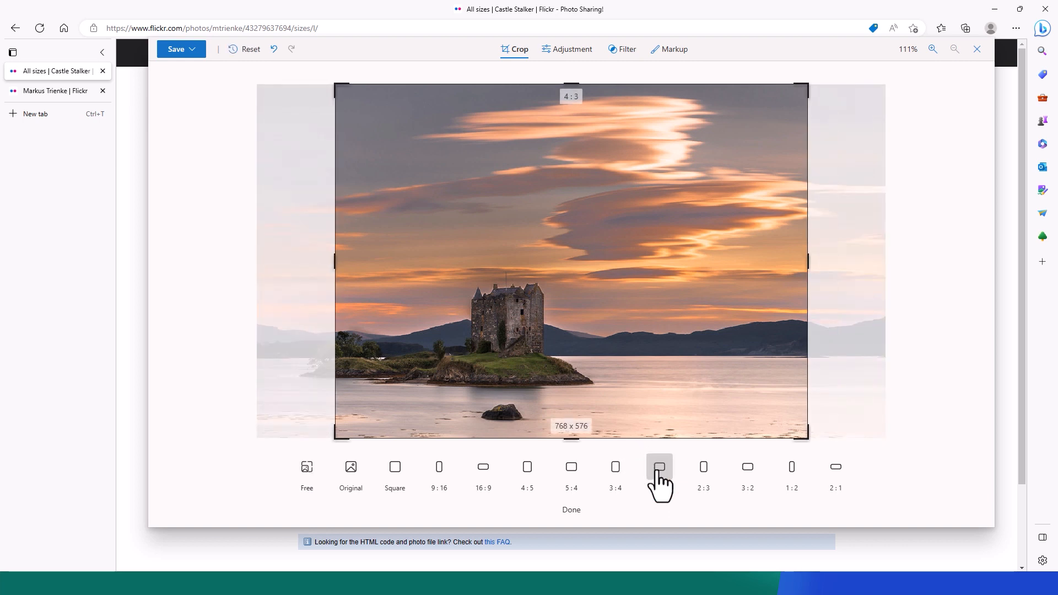
left_click(572, 513)
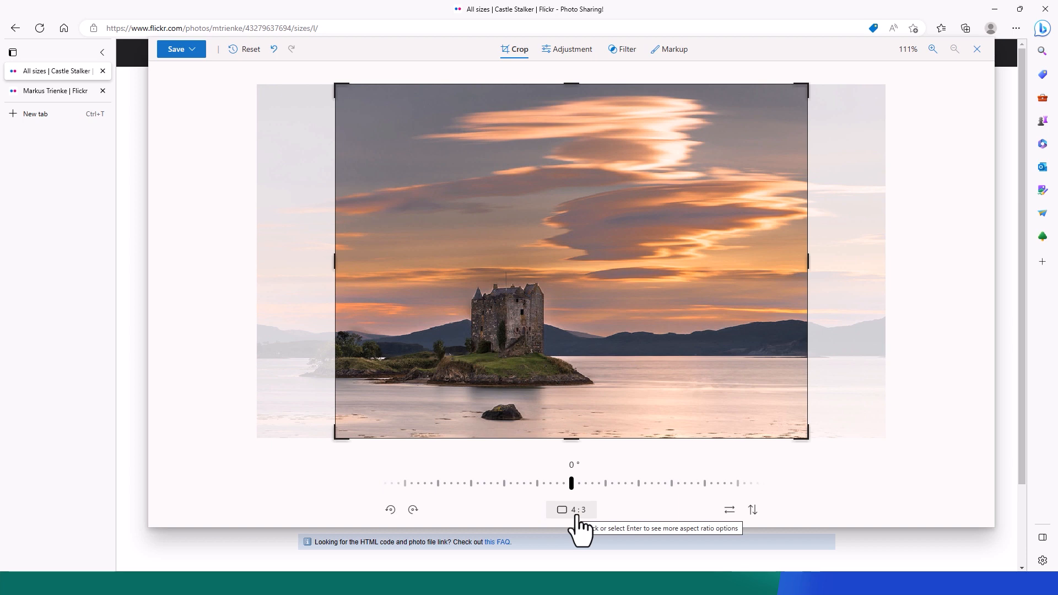
left_click_drag(807, 85, 766, 141)
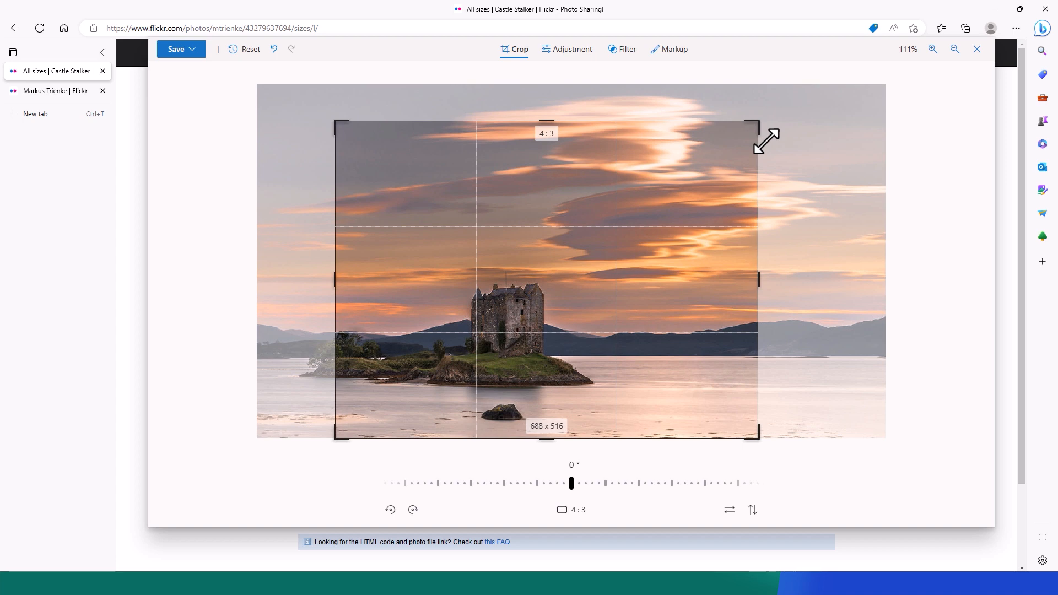
left_click_drag(767, 142, 803, 142)
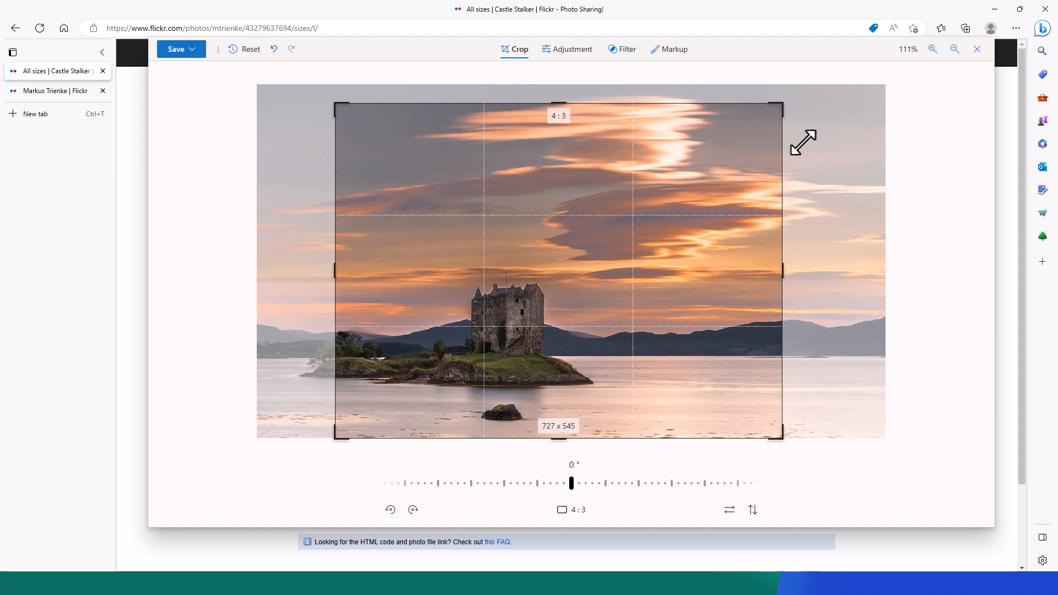
left_click_drag(803, 142, 801, 142)
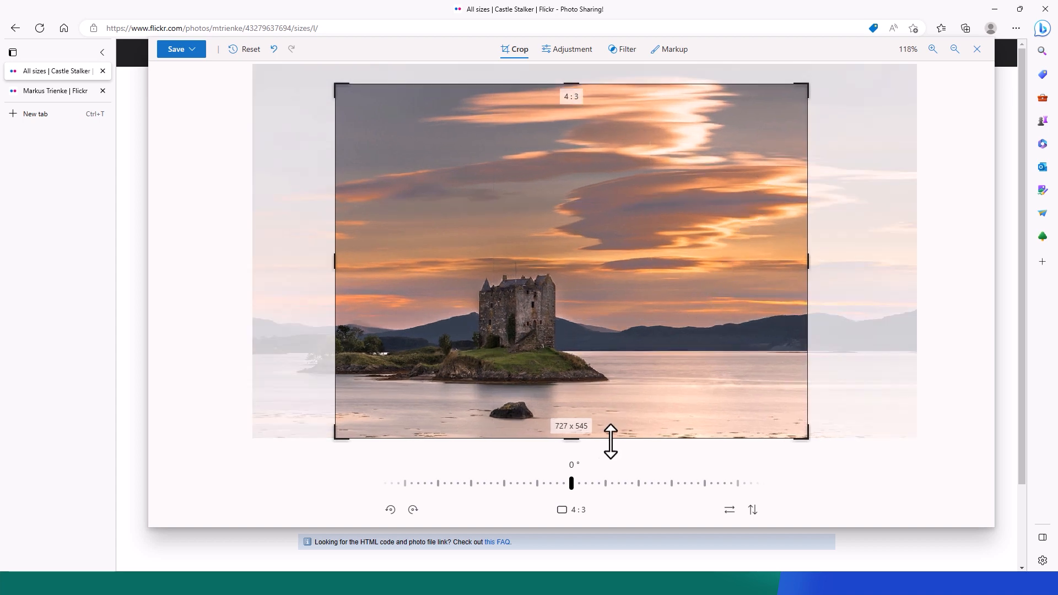
Tilt the photo 2.3° and reposition the castle within the crop frame.
left_click_drag(580, 483, 547, 473)
mouse_move(532, 246)
left_mouse_down()
mouse_move(536, 270)
mouse_move(604, 272)
mouse_move(446, 273)
mouse_move(547, 279)
mouse_move(538, 248)
mouse_move(531, 266)
left_mouse_up()
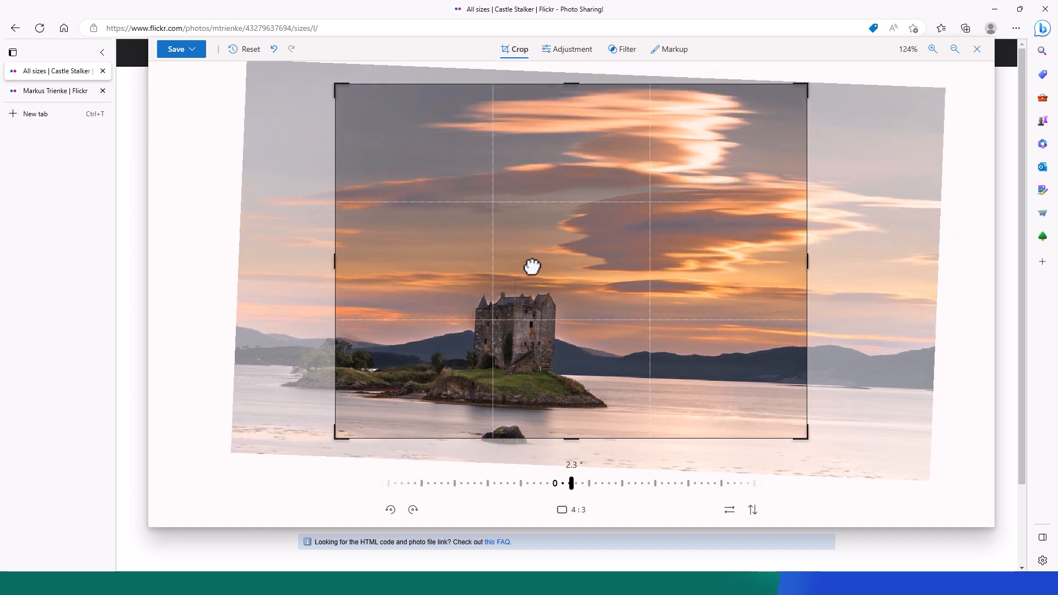
left_click(561, 51)
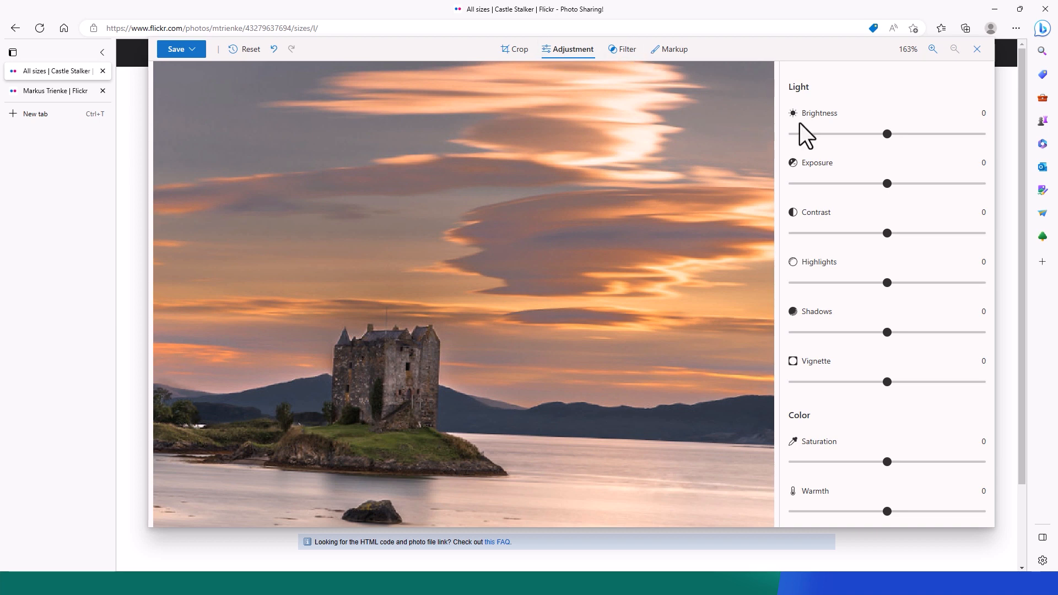
Set exposure -5, contrast -44, highlights 7, shadows 48 and vignette 1.
left_click_drag(899, 149, 879, 185)
left_click_drag(903, 233, 842, 240)
mouse_move(883, 285)
left_mouse_down()
mouse_move(954, 285)
mouse_move(826, 282)
mouse_move(898, 284)
left_mouse_up()
left_click_drag(887, 333, 937, 332)
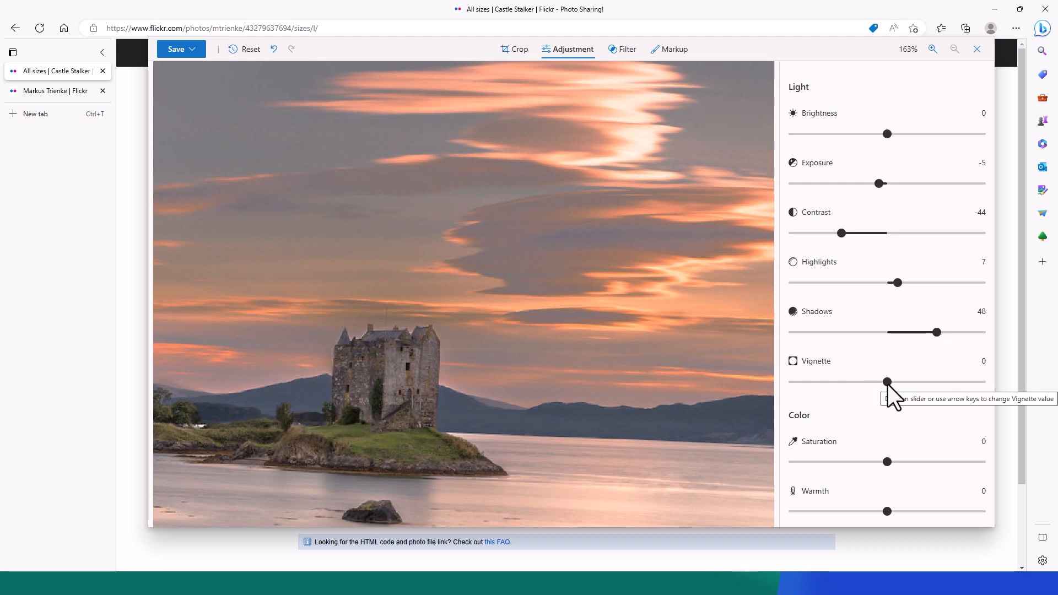
mouse_move(888, 384)
left_mouse_down()
mouse_move(970, 385)
mouse_move(806, 378)
mouse_move(892, 379)
left_mouse_up()
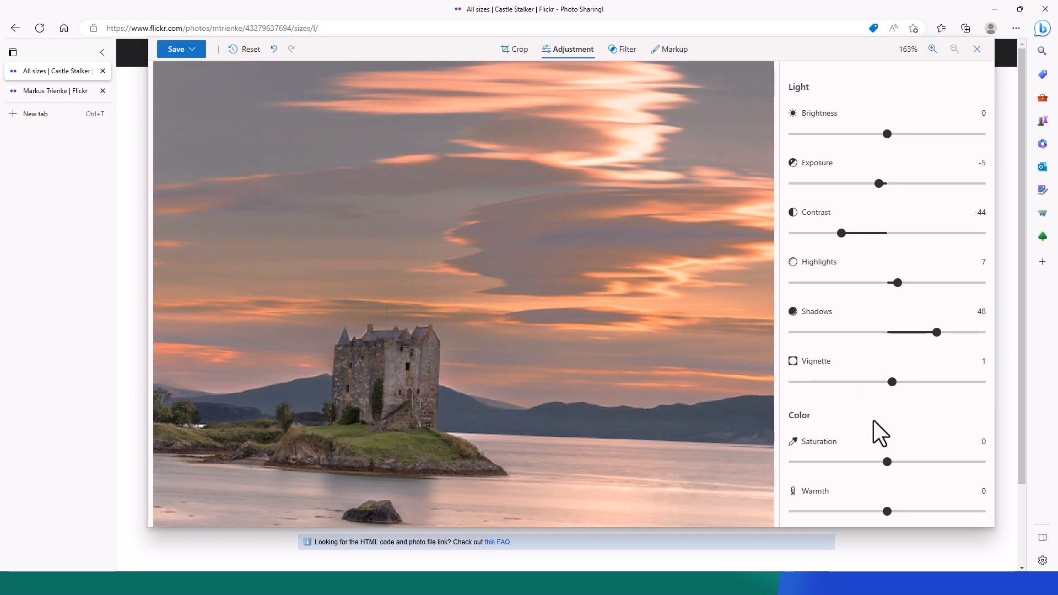
Try the saturation, warmth and tint sliders, leaving all three at 0.
scroll(874, 421, "down", 2)
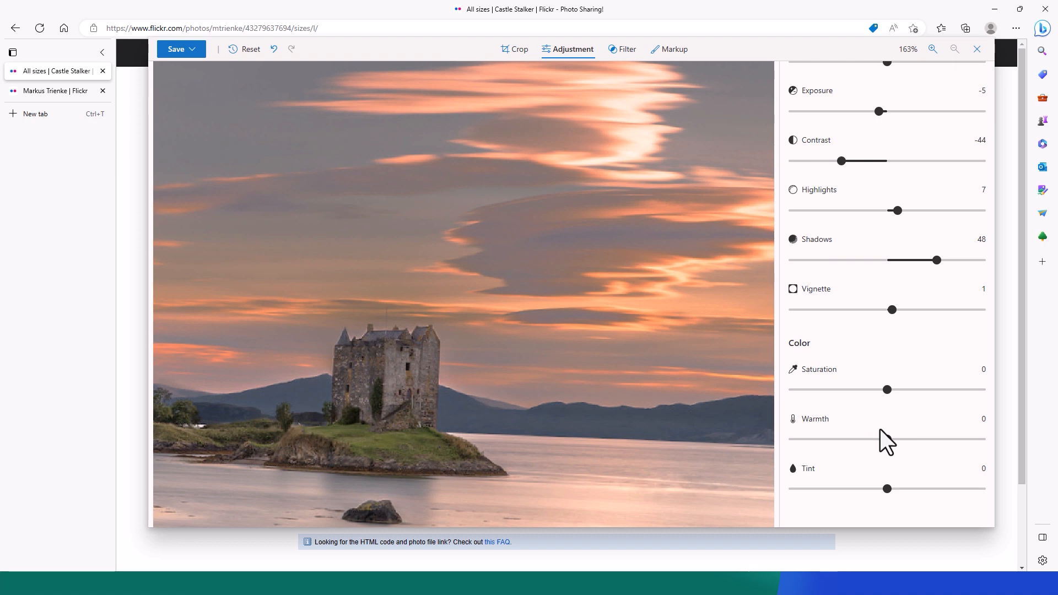
mouse_move(889, 391)
left_mouse_down()
mouse_move(913, 399)
mouse_move(823, 397)
mouse_move(881, 400)
left_mouse_up()
mouse_move(888, 438)
left_mouse_down()
mouse_move(941, 441)
mouse_move(826, 438)
mouse_move(887, 438)
left_mouse_up()
mouse_move(885, 491)
left_mouse_down()
mouse_move(933, 485)
mouse_move(822, 489)
mouse_move(885, 480)
left_mouse_up()
left_click(932, 48)
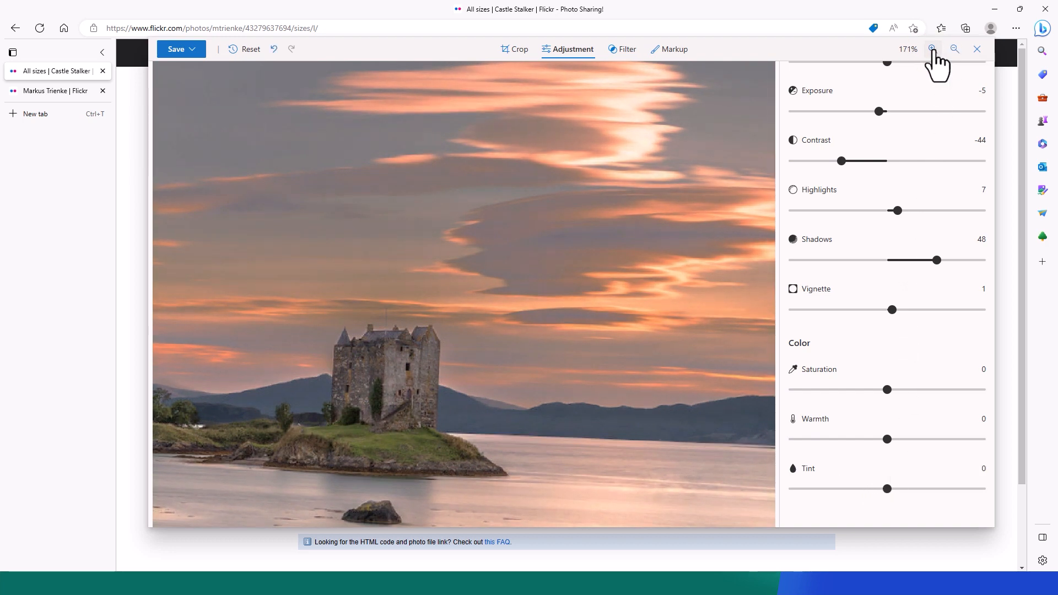
left_click(933, 49)
left_click(932, 49)
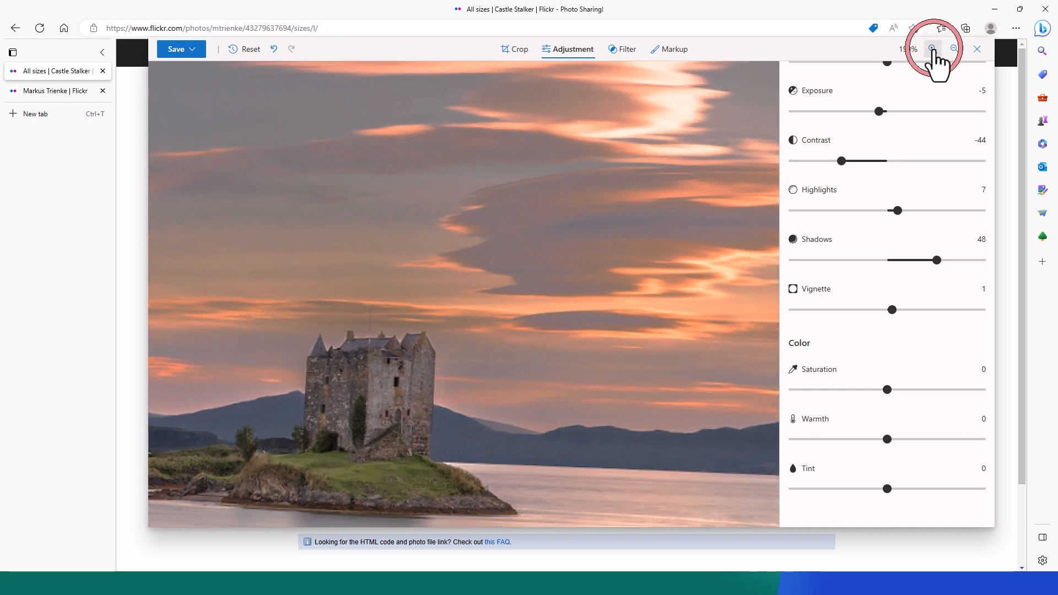
left_click(954, 49)
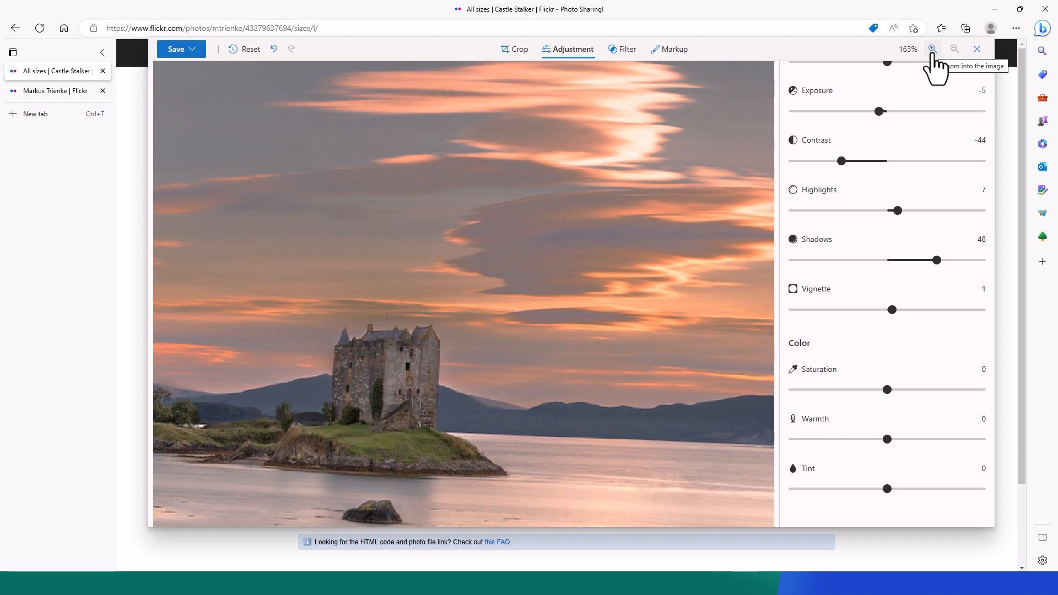
Preview the Golden filter, then apply B&W Cool at intensity 100 instead.
left_click(624, 55)
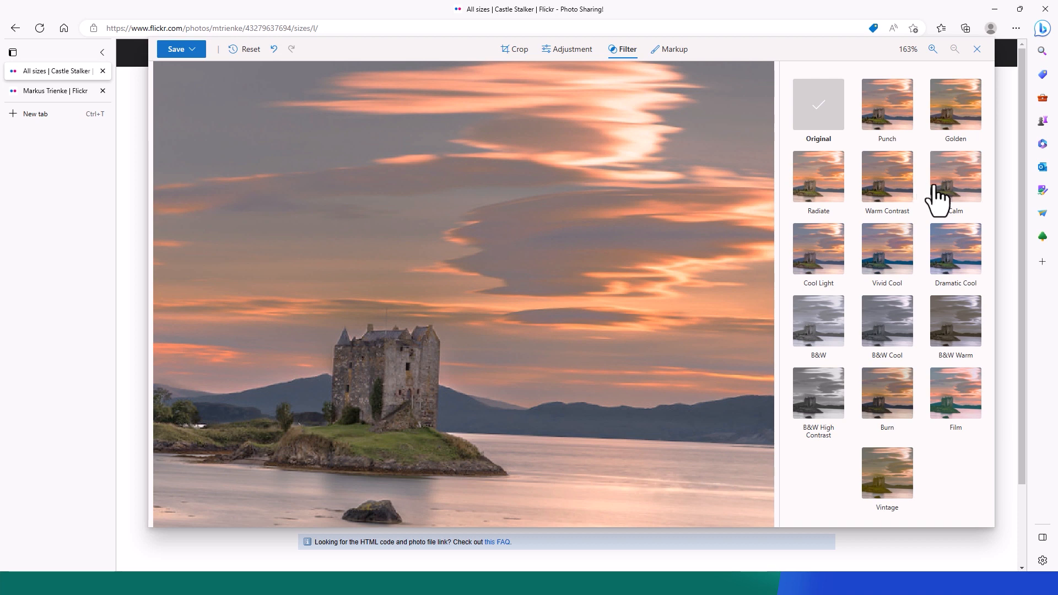
left_click(944, 113)
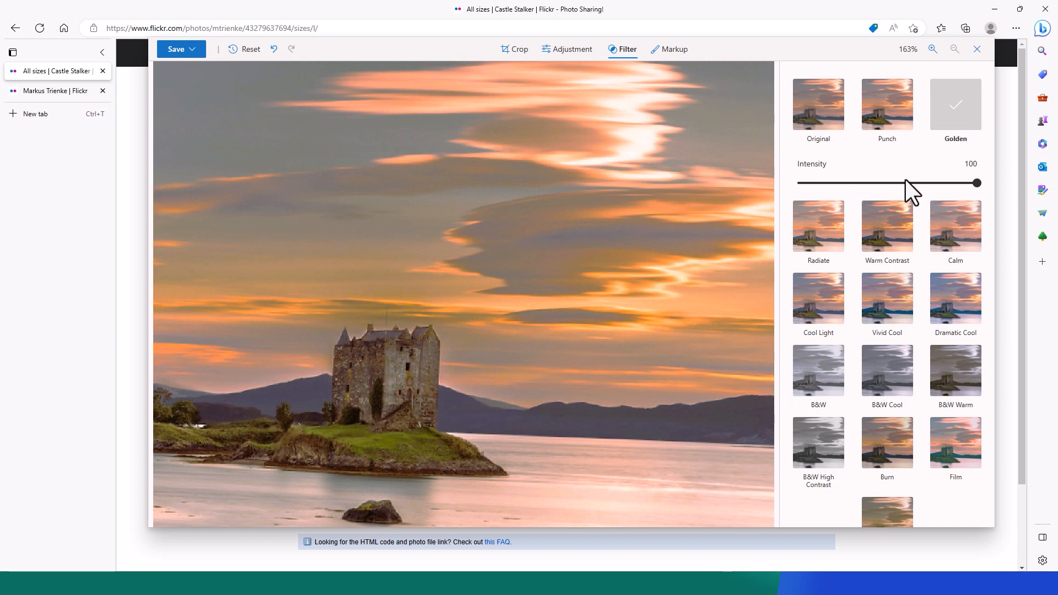
left_click_drag(976, 183, 957, 187)
left_click_drag(889, 192, 936, 191)
left_click(879, 383)
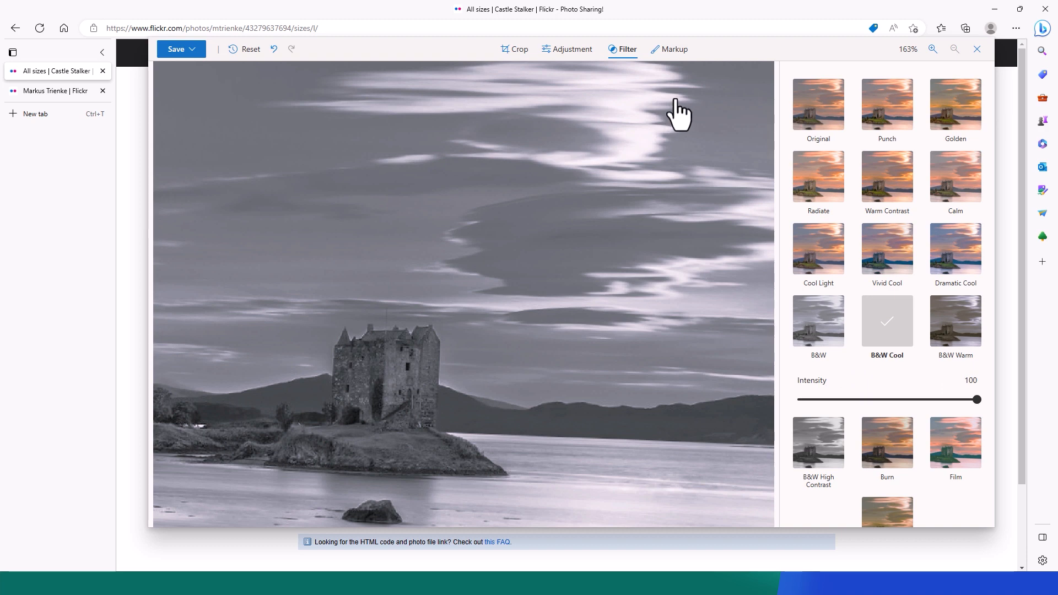
left_click(565, 55)
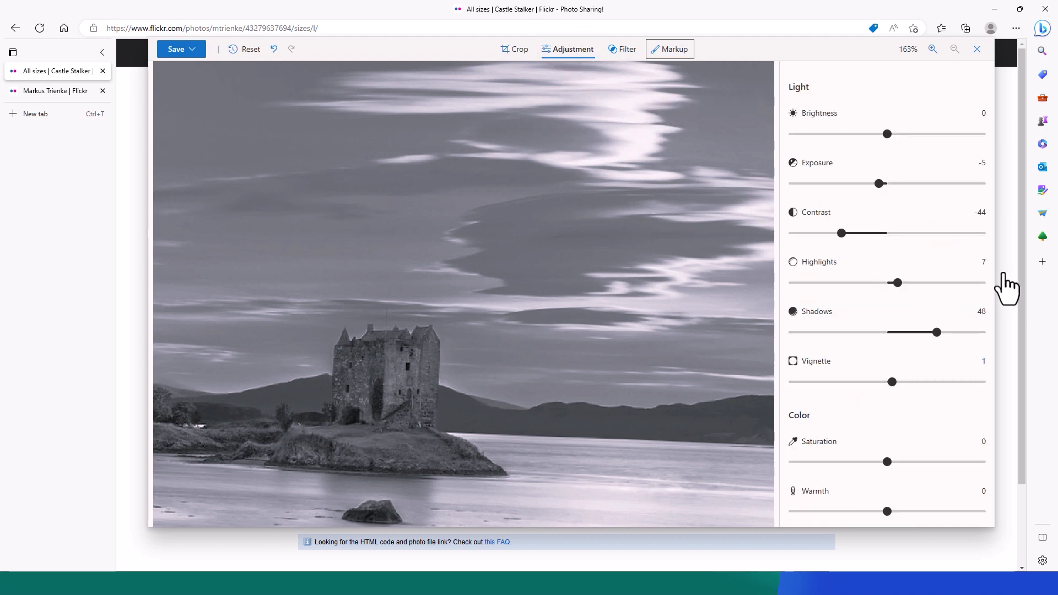
scroll(921, 257, "down", 1)
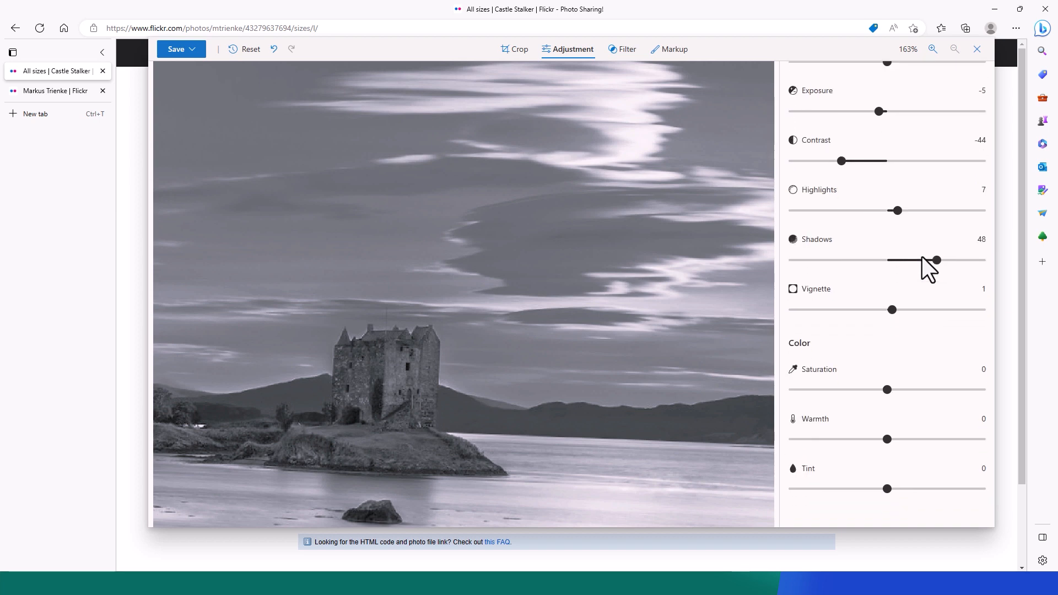
mouse_move(887, 441)
left_mouse_down()
mouse_move(956, 439)
mouse_move(838, 440)
mouse_move(889, 439)
left_mouse_up()
Draw a magenta, thickness-4 arrow-tipped pen stroke across the sky above the castle.
left_click(672, 56)
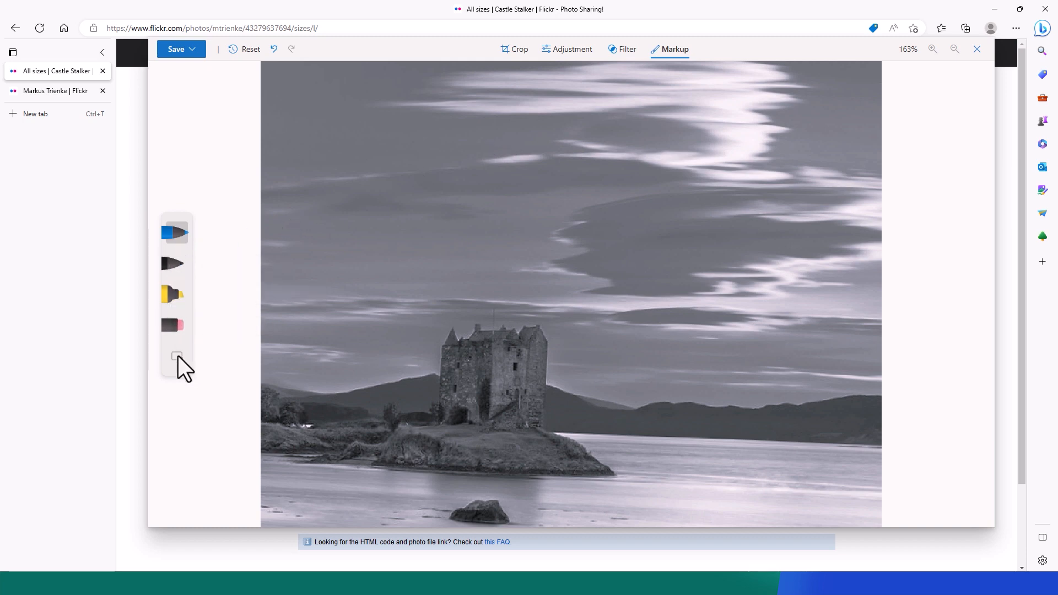
left_click(171, 235)
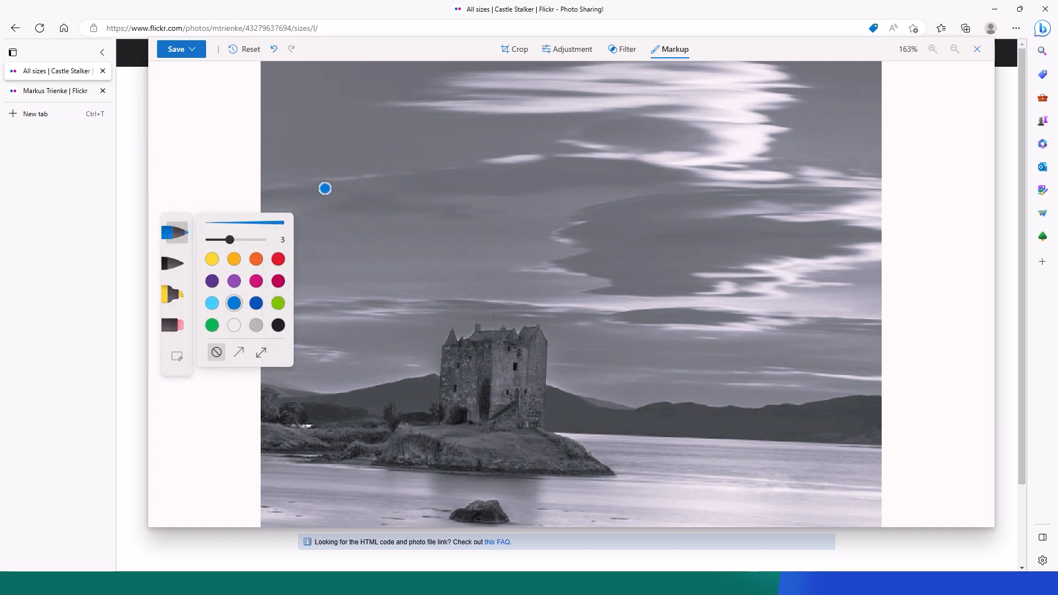
left_click(257, 284)
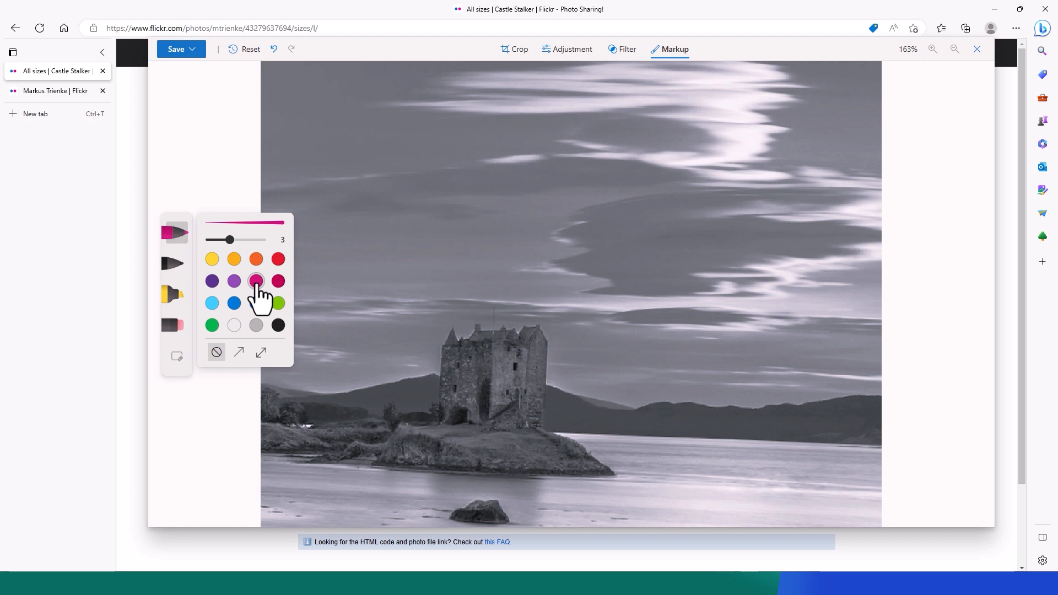
left_click_drag(229, 240, 241, 240)
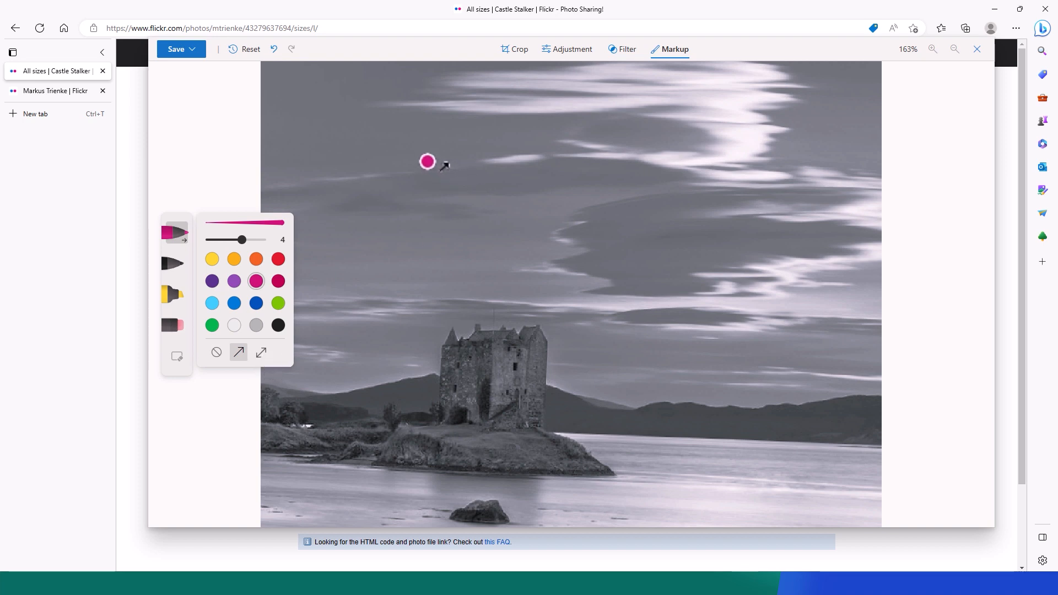
mouse_move(428, 162)
left_mouse_down()
mouse_move(552, 173)
mouse_move(678, 146)
mouse_move(727, 179)
left_mouse_up()
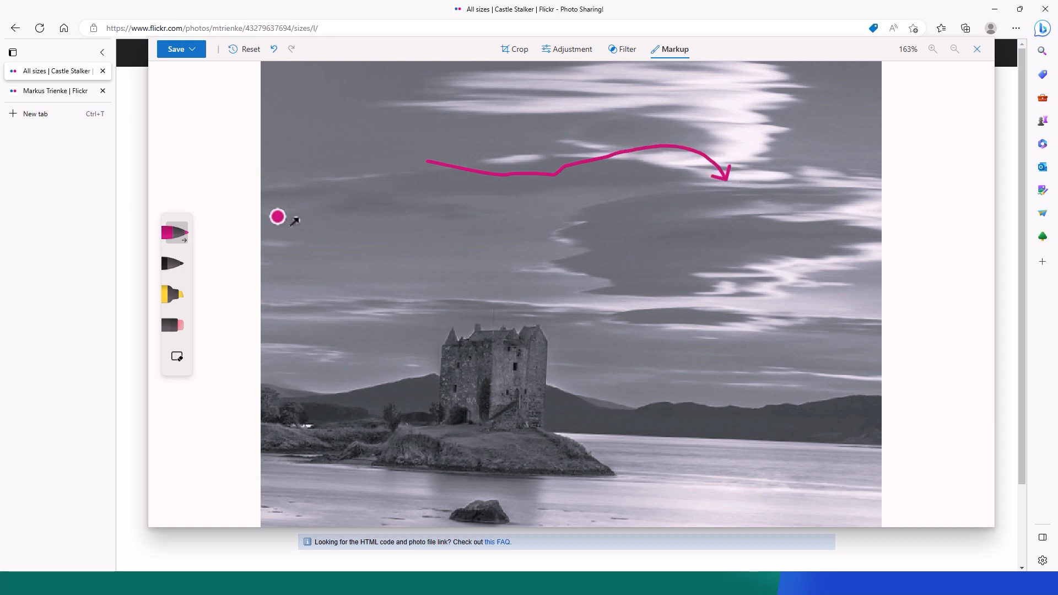
left_click(174, 233)
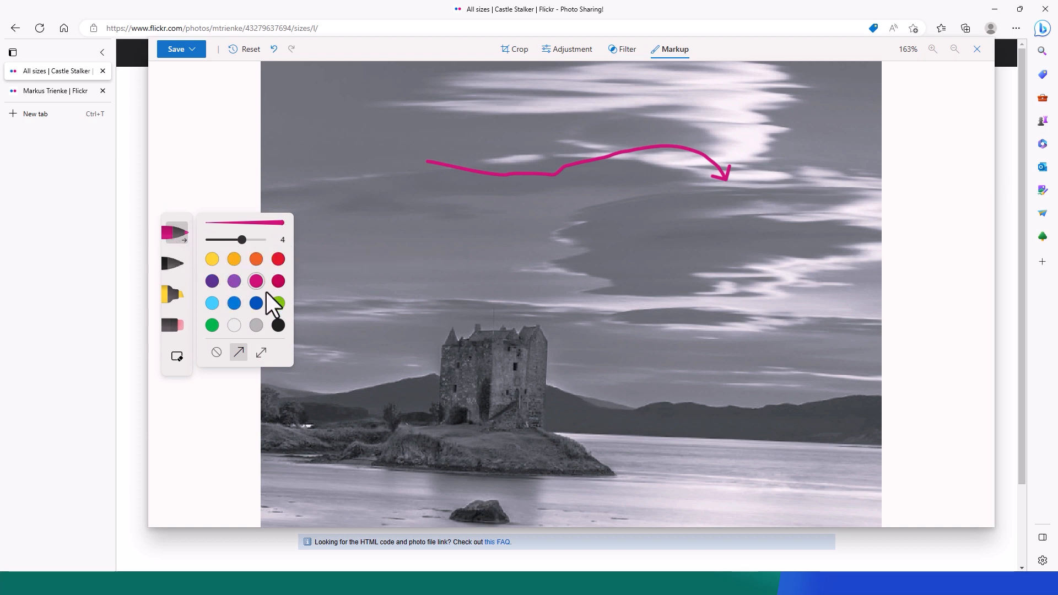
Highlight the hills right of the castle in orange and draw a black pen line across the sky.
left_click(170, 266)
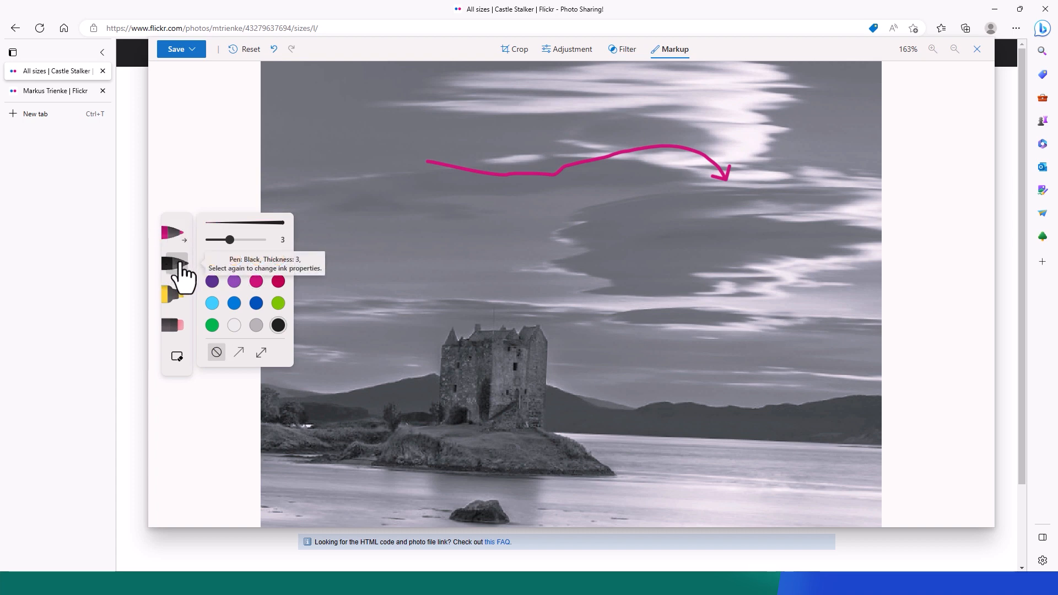
left_click(174, 294)
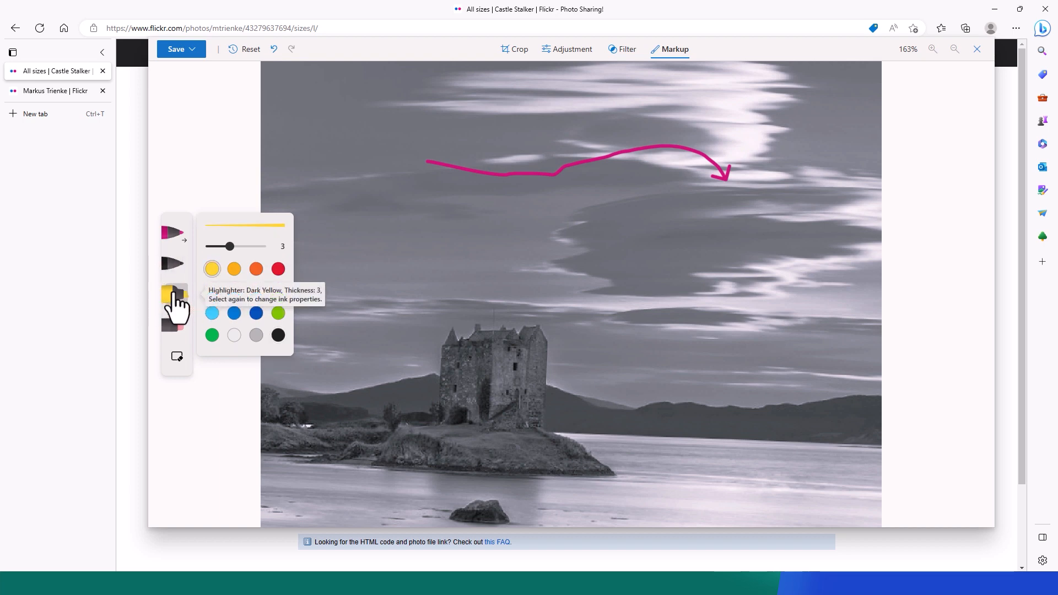
left_click(234, 269)
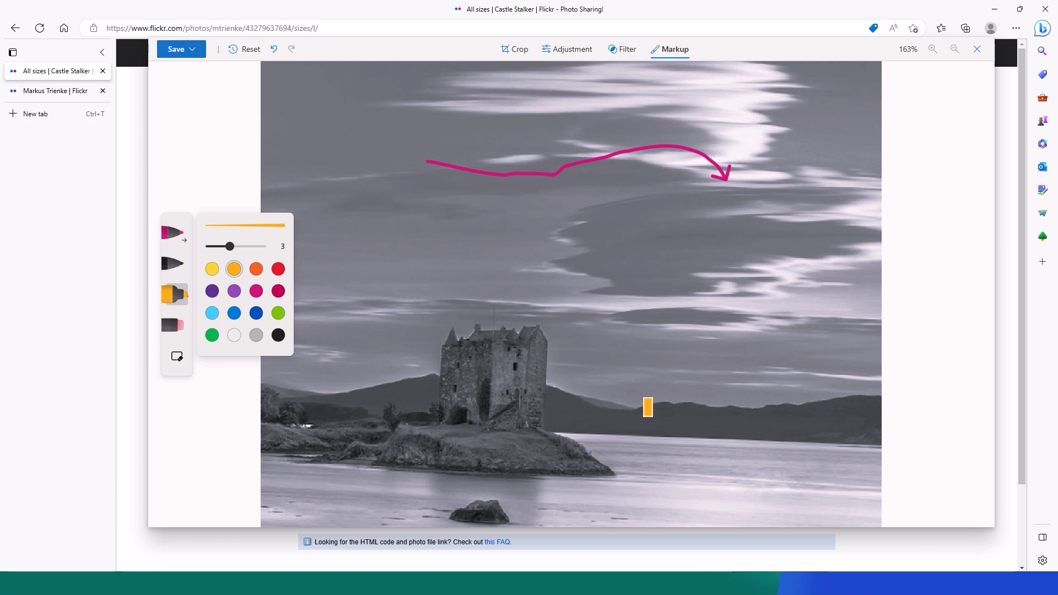
left_click_drag(642, 404, 792, 403)
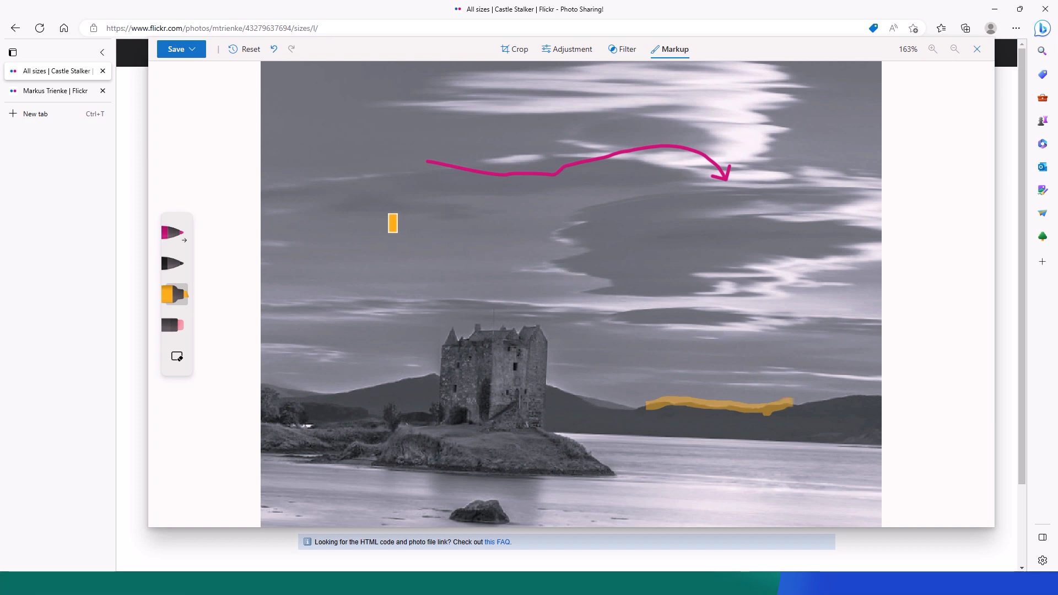
left_click(172, 263)
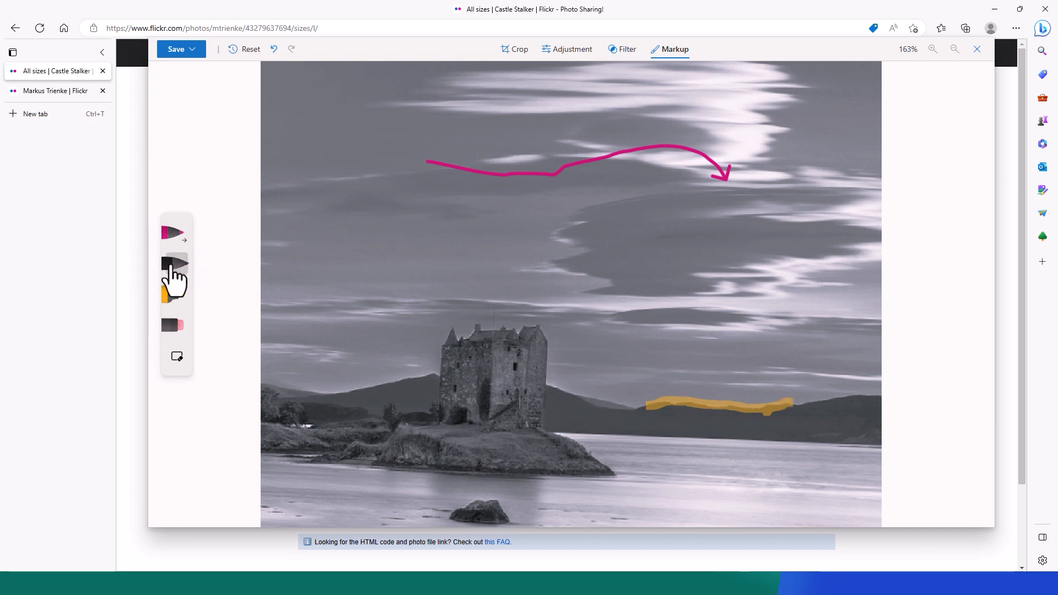
mouse_move(356, 257)
left_mouse_down()
mouse_move(552, 241)
mouse_move(592, 252)
mouse_move(543, 281)
mouse_move(468, 267)
mouse_move(576, 264)
left_mouse_up()
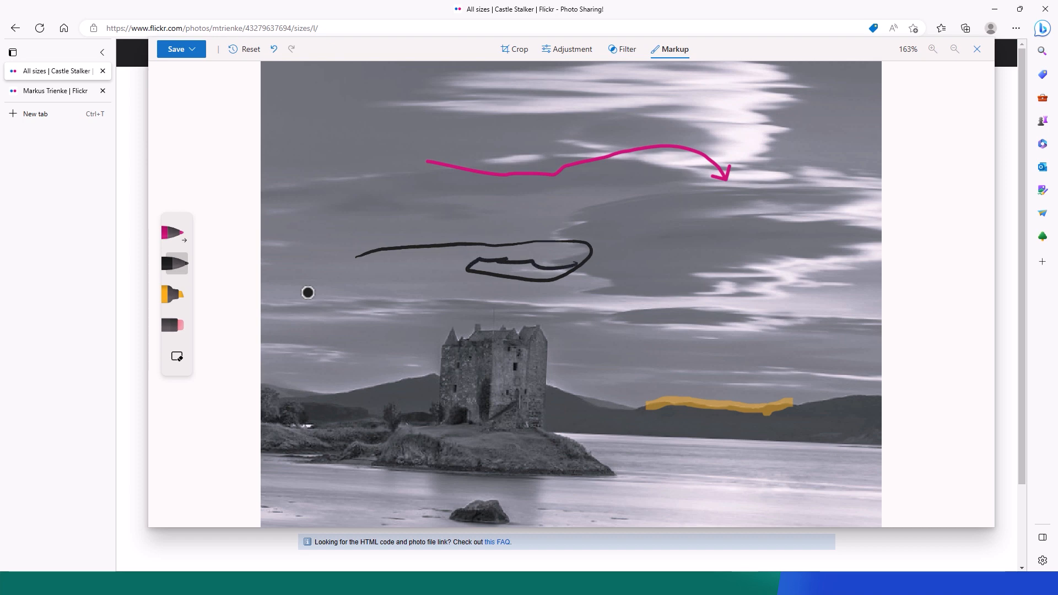
Erase the magenta arrow, orange highlight and black stroke one by one.
left_click(173, 326)
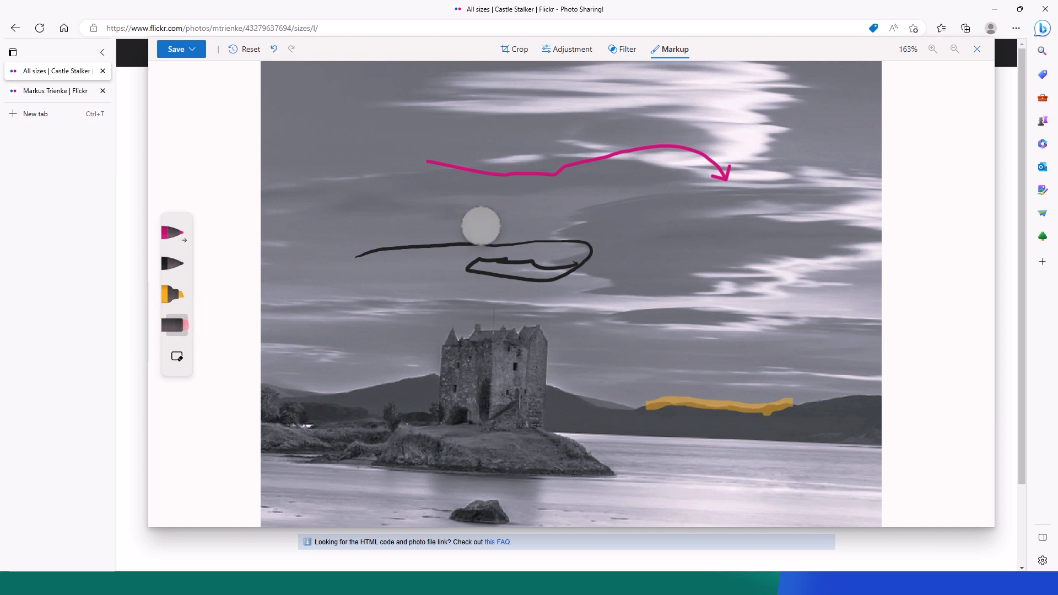
left_click(533, 173)
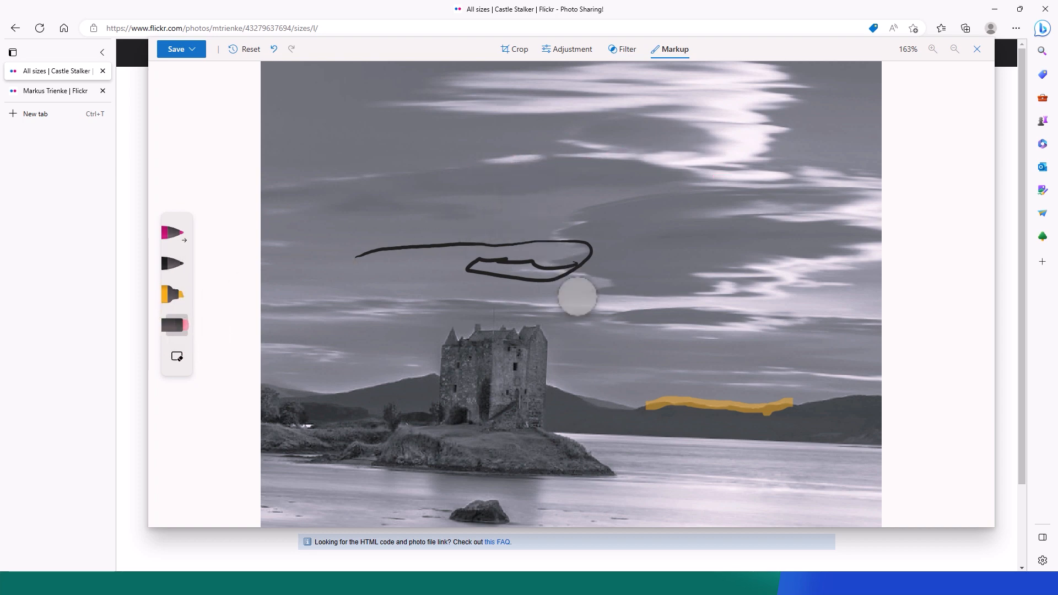
left_click(678, 405)
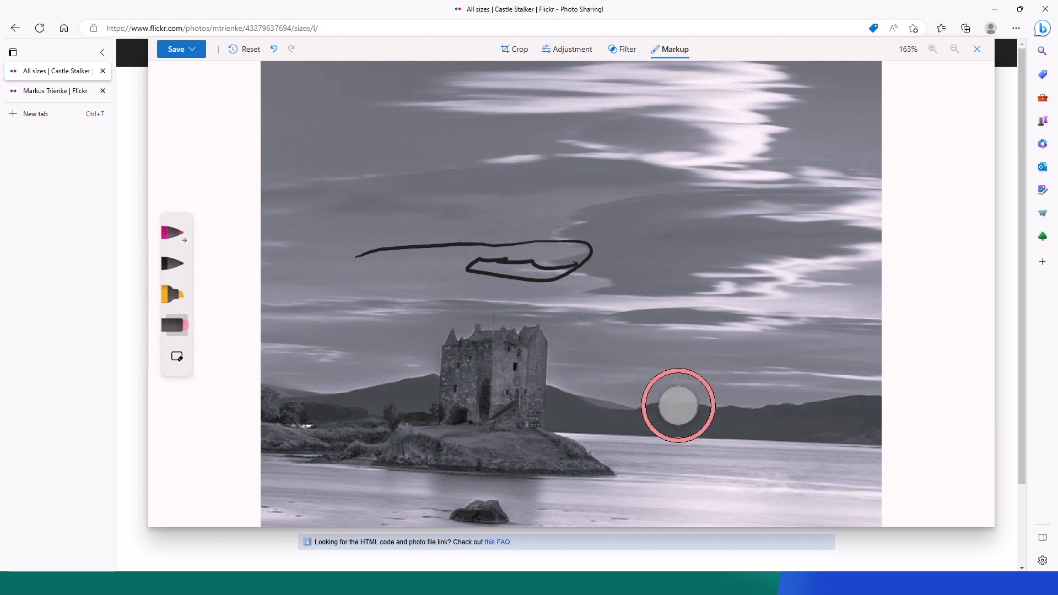
left_click(553, 284)
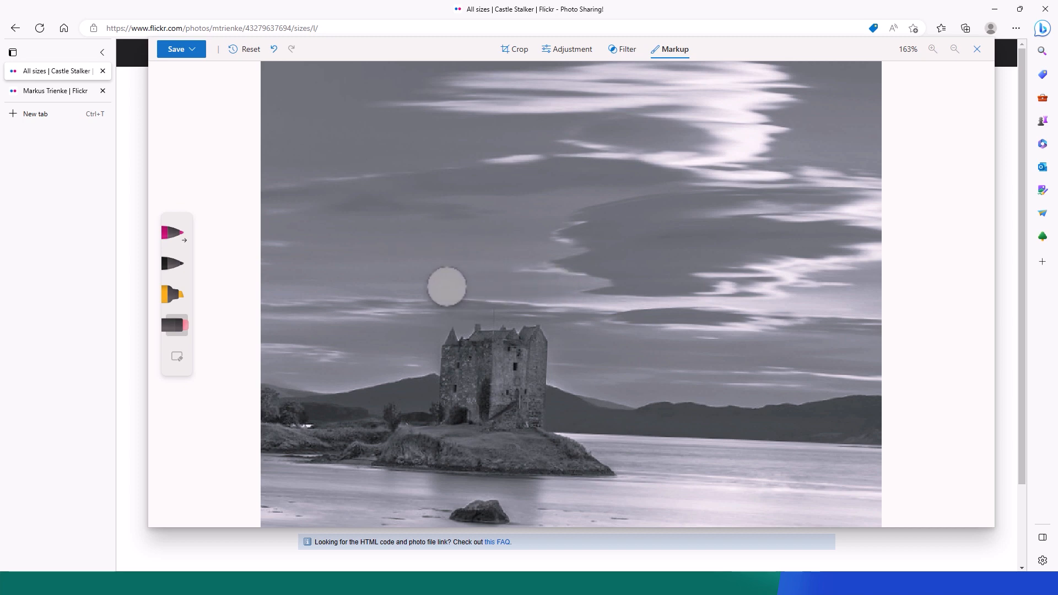
Undo the three erasures, then clear all ink strokes at once.
left_click(275, 50)
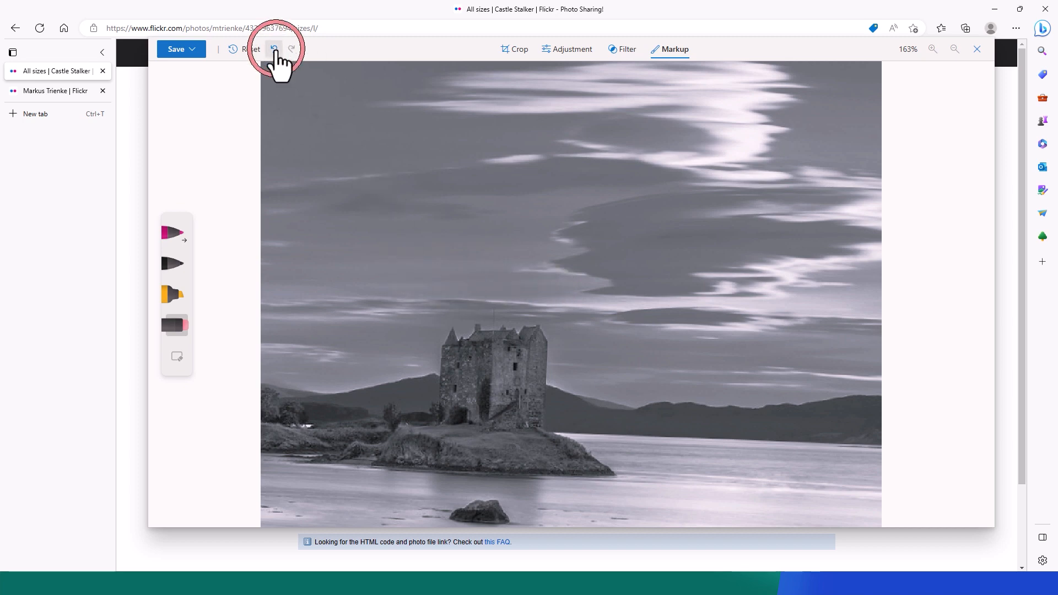
left_click(275, 50)
left_click(275, 49)
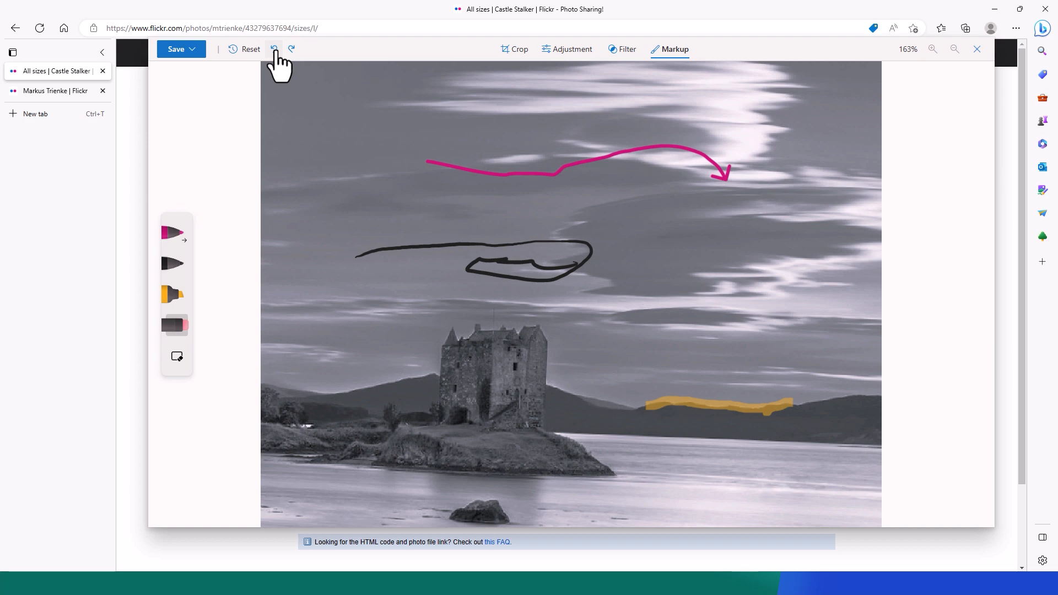
left_click(177, 357)
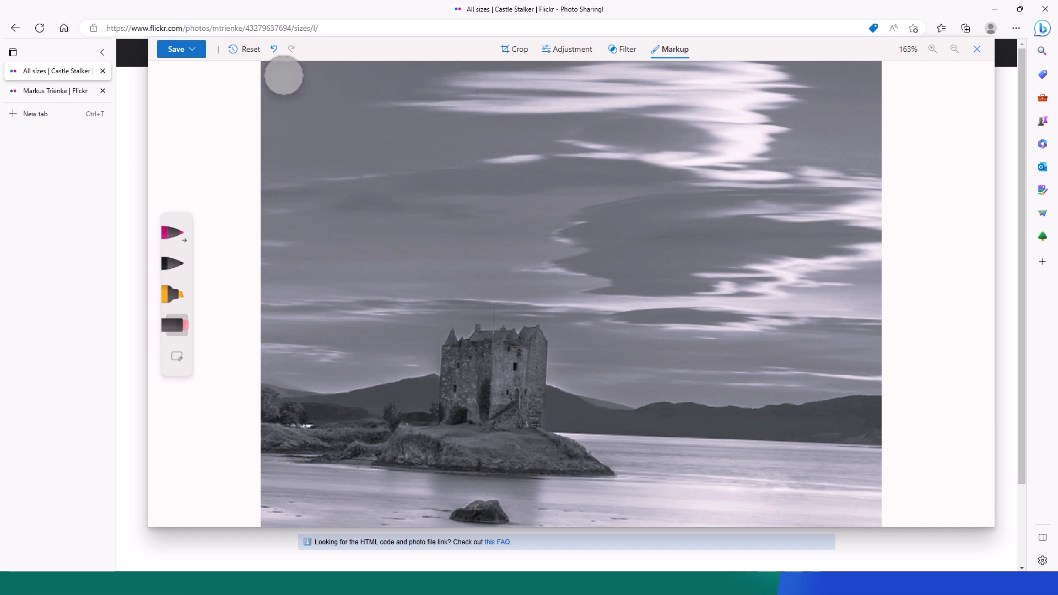
left_click(191, 51)
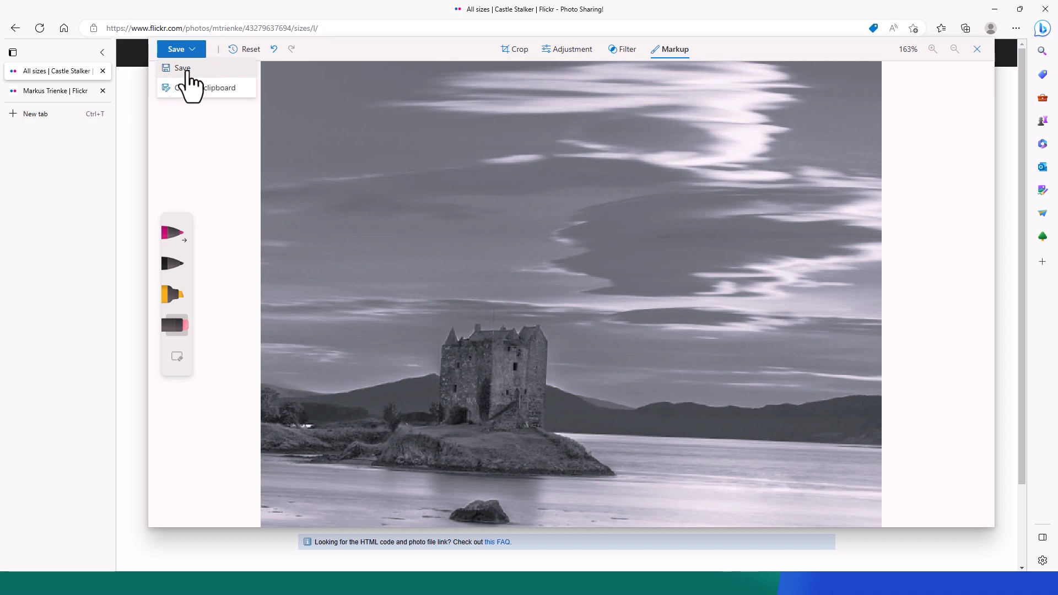
Save the edited castle photo as a PNG to Downloads.
left_click(184, 68)
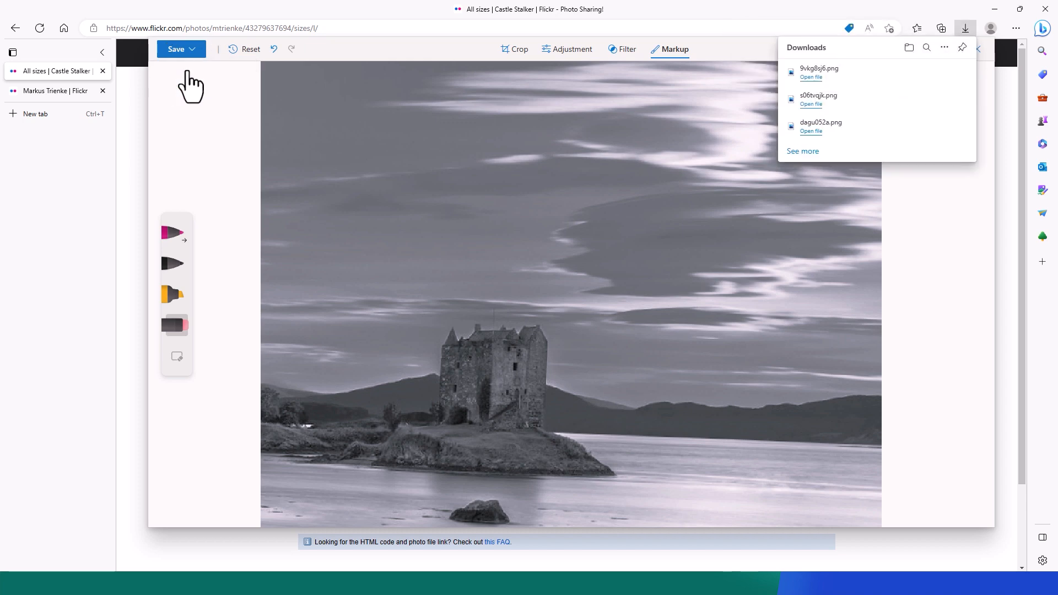